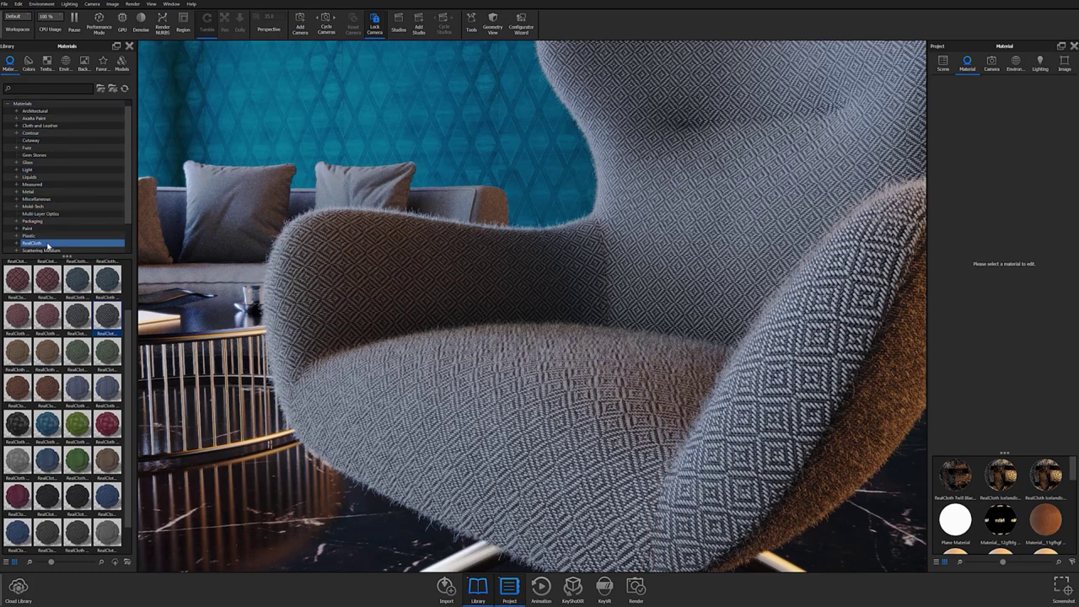
Step: Apply the dark RealCloth Twill material with flyaway fibres to the armchair
drag(76, 493, 427, 408)
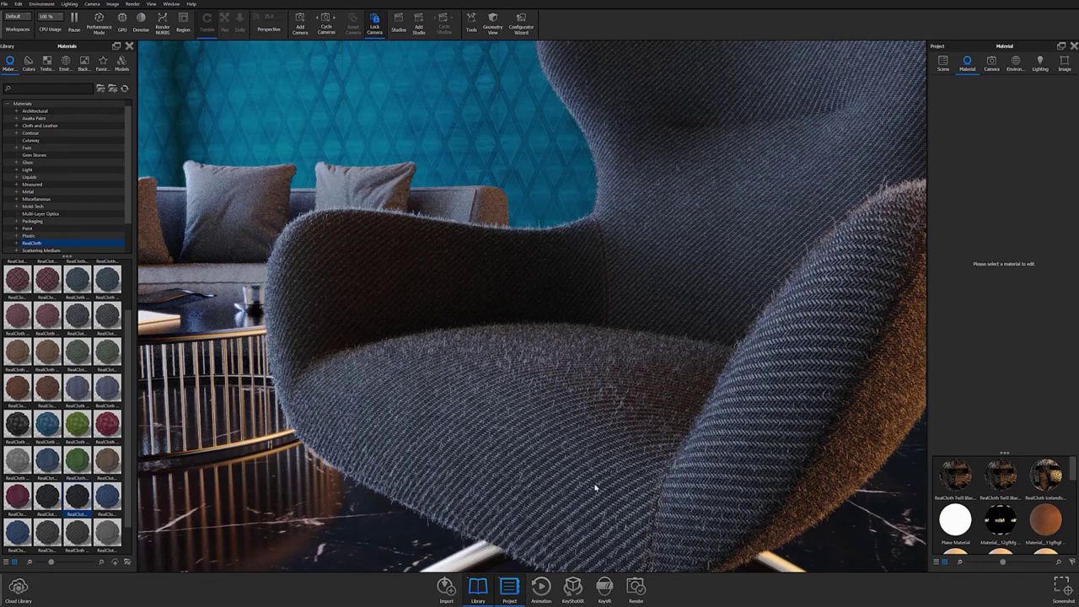
Step: Load the chair's RealCloth Twill Black Flyaway Fibers #9 material and show its Mapping (UV) settings
double_click(750, 440)
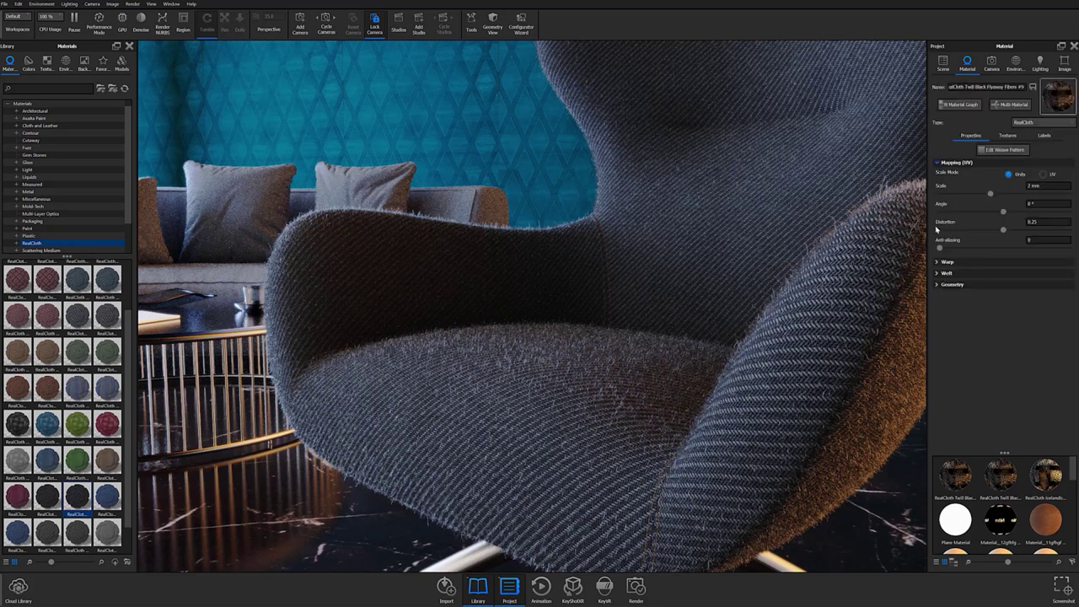
click(938, 163)
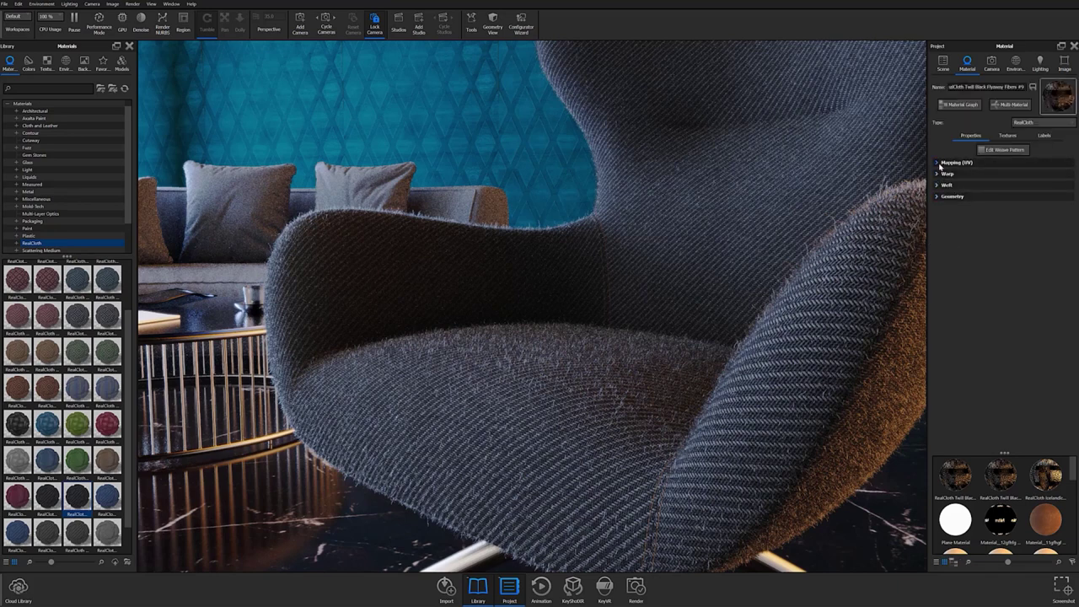
click(939, 163)
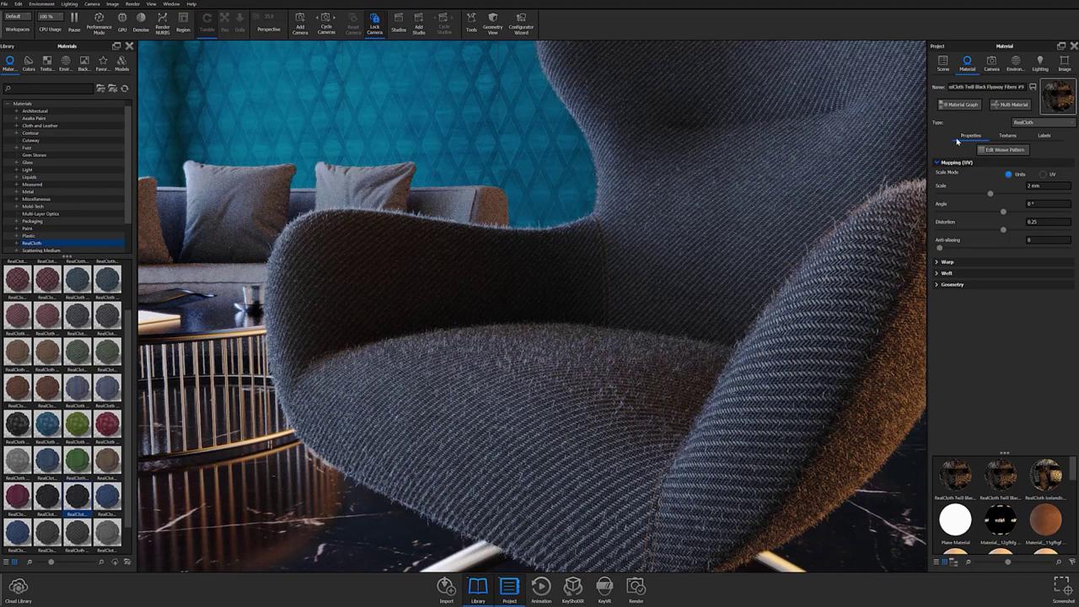
click(962, 105)
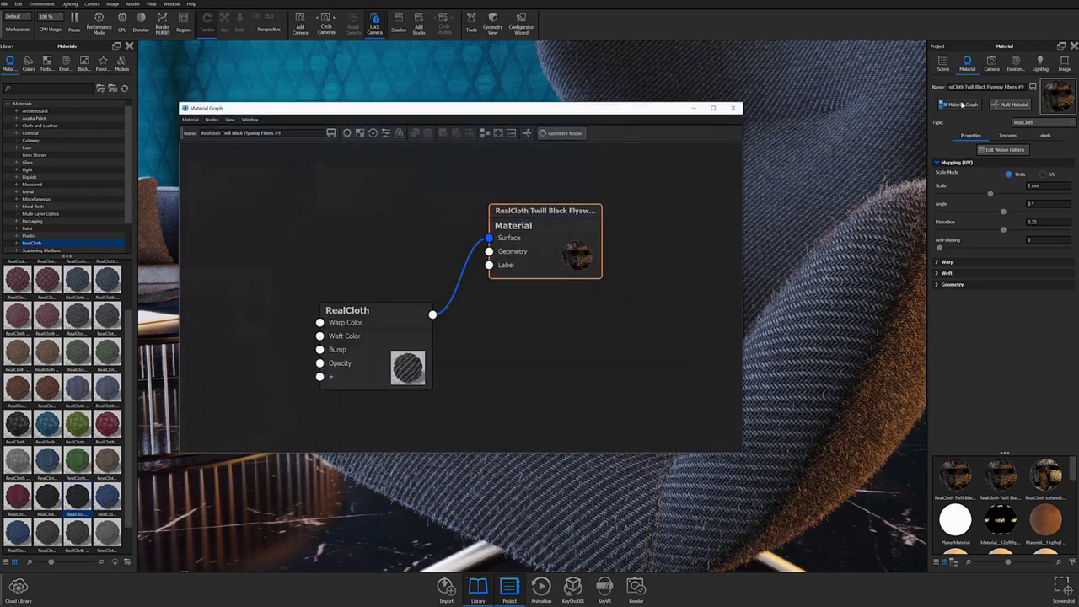
drag(354, 344, 338, 312)
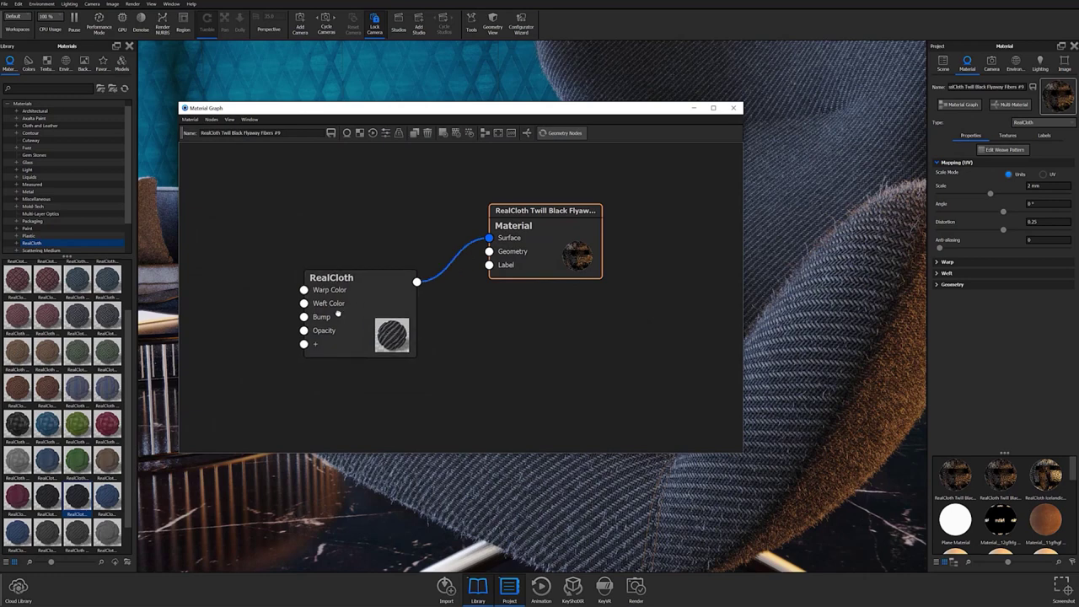
double_click(338, 312)
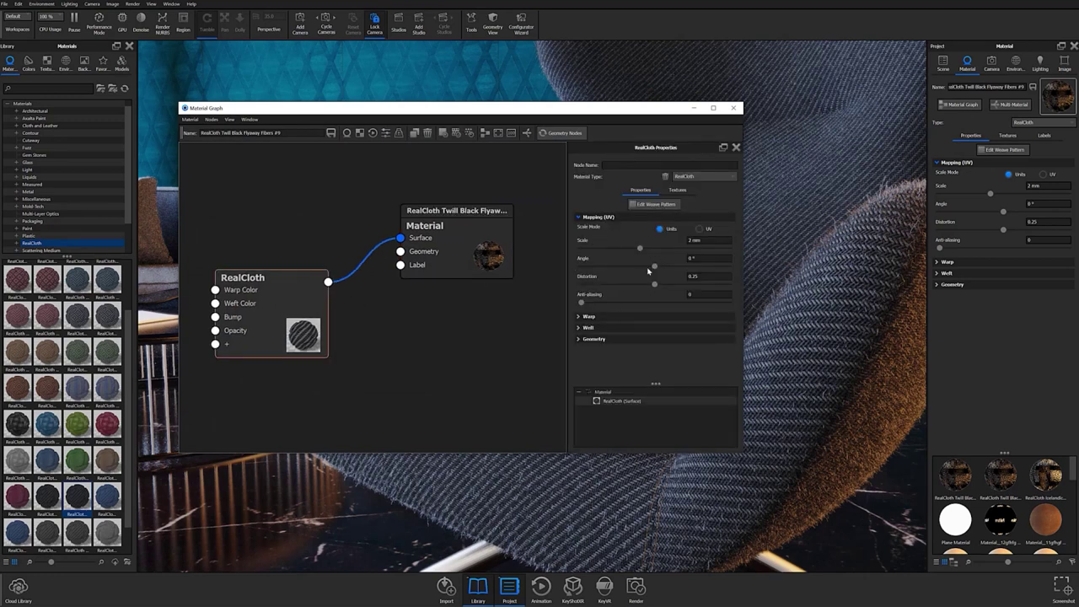
click(733, 108)
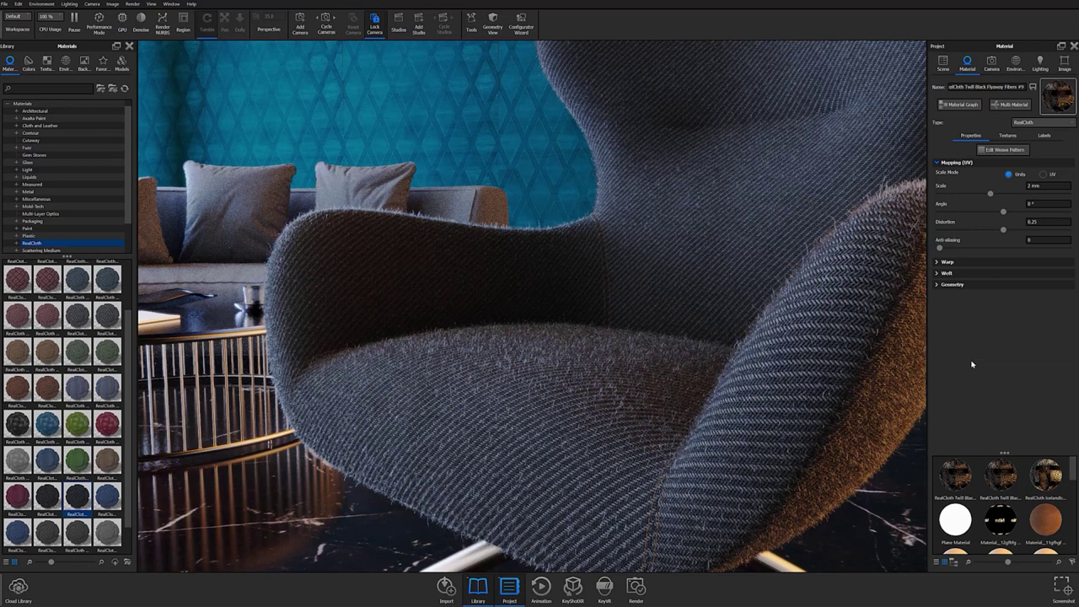
Step: Set the twill mapping scale to 1 mm and anti-aliasing to 1
click(1050, 186)
text(1)
key(Return)
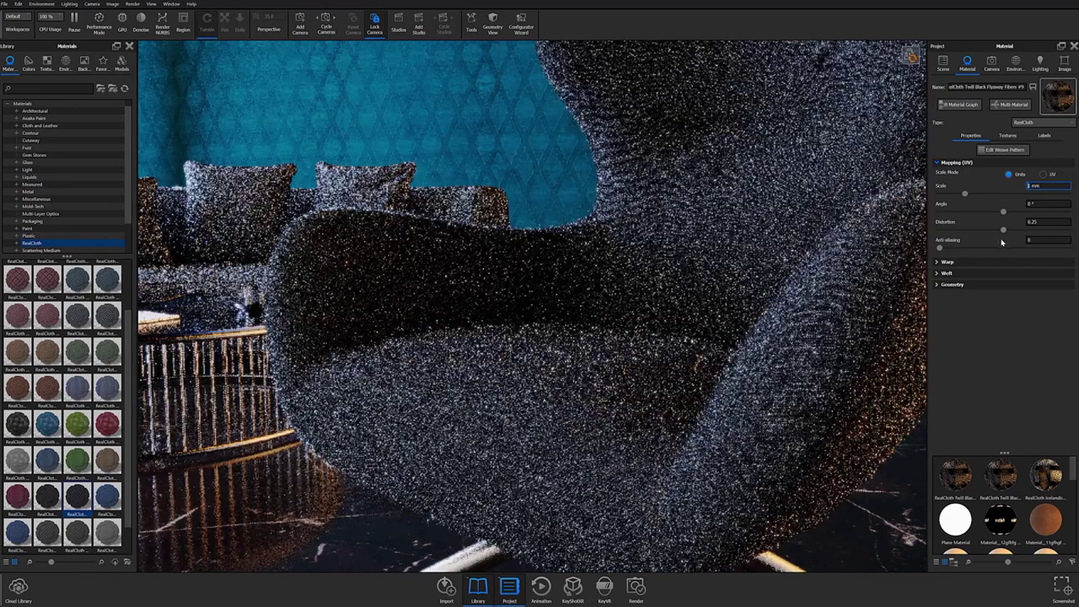
click(1035, 239)
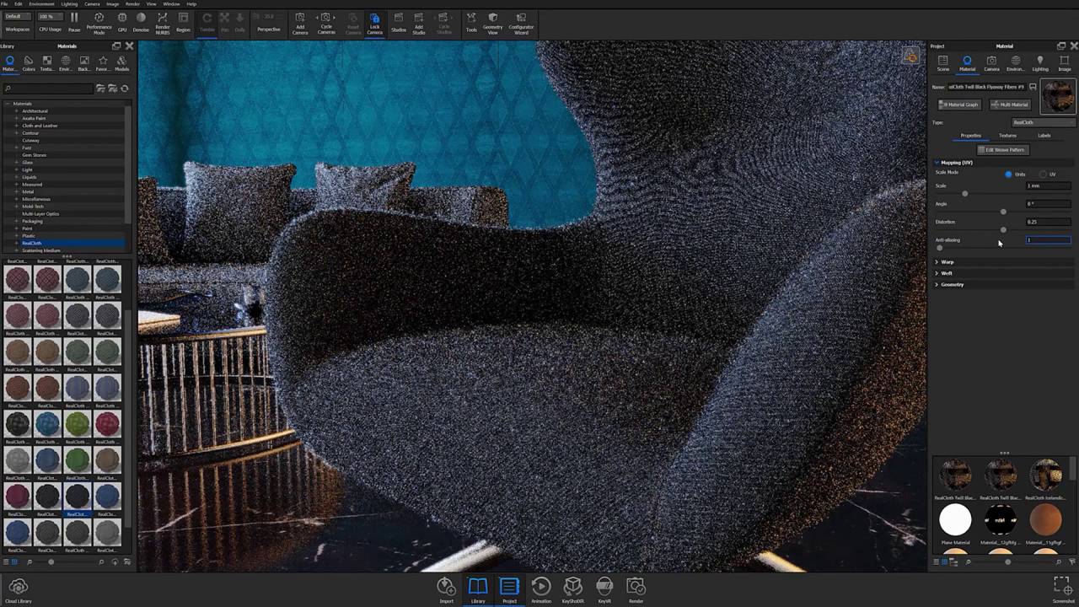
text(1)
key(Return)
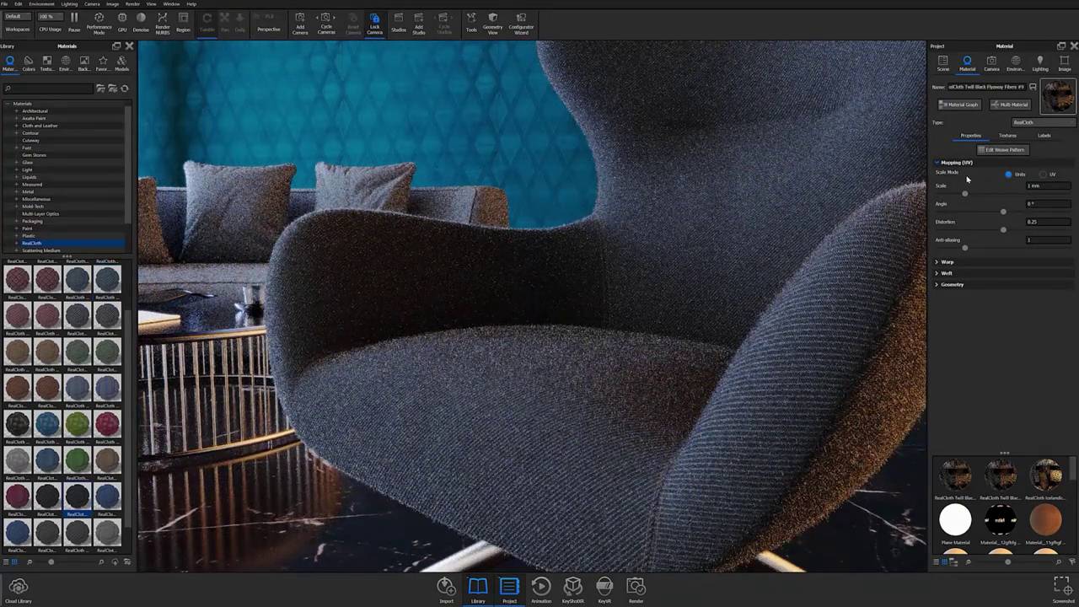
click(936, 162)
Step: Compare the Warp and Weft thread settings and bring up the warp colour picker (RGB 82, 84, 89)
click(938, 174)
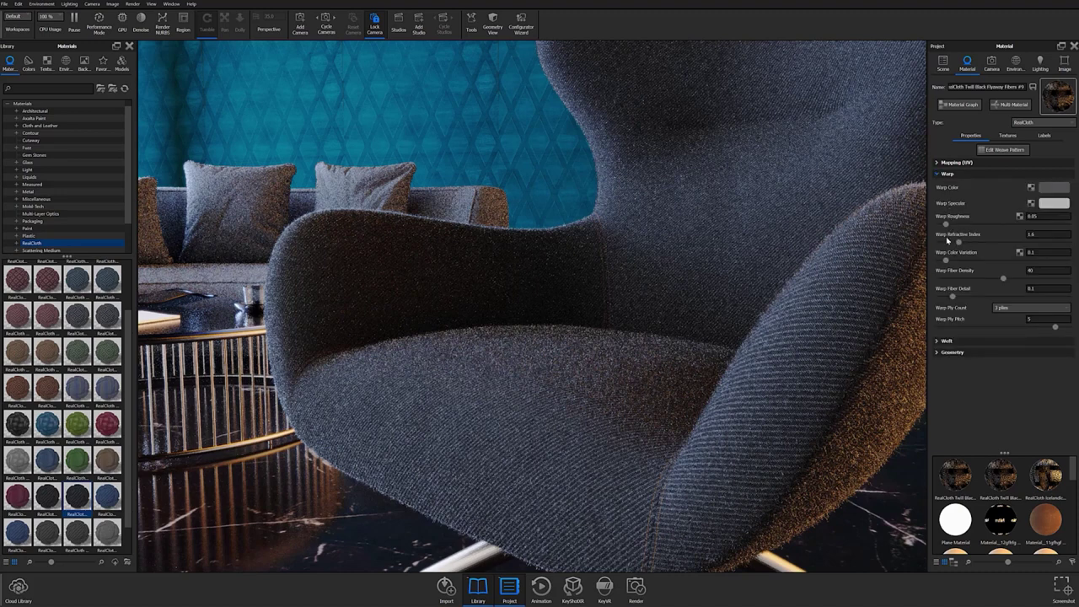
click(938, 174)
click(939, 186)
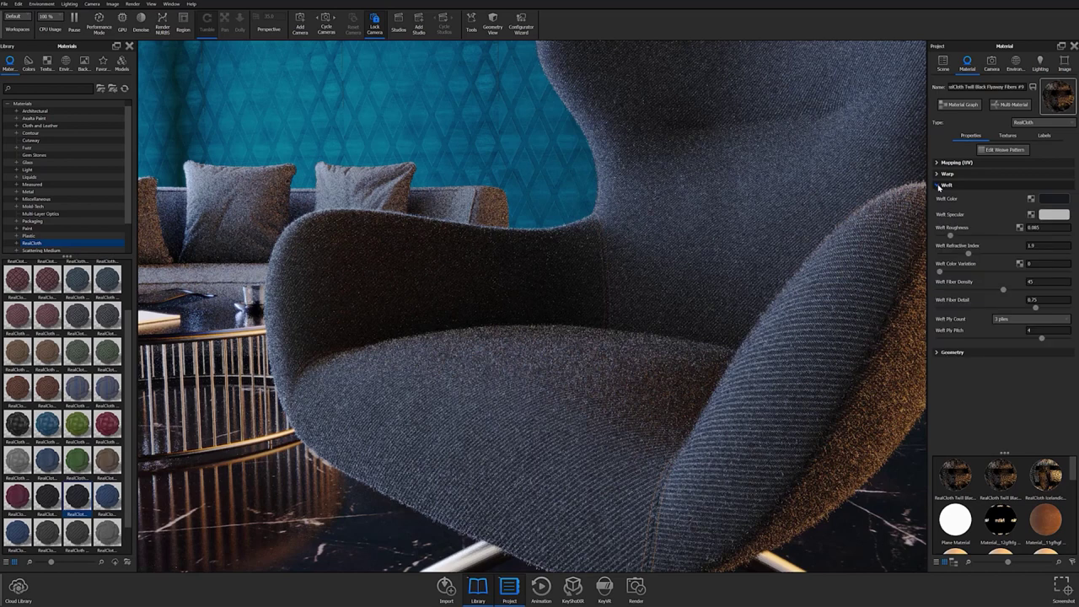
click(939, 186)
click(938, 175)
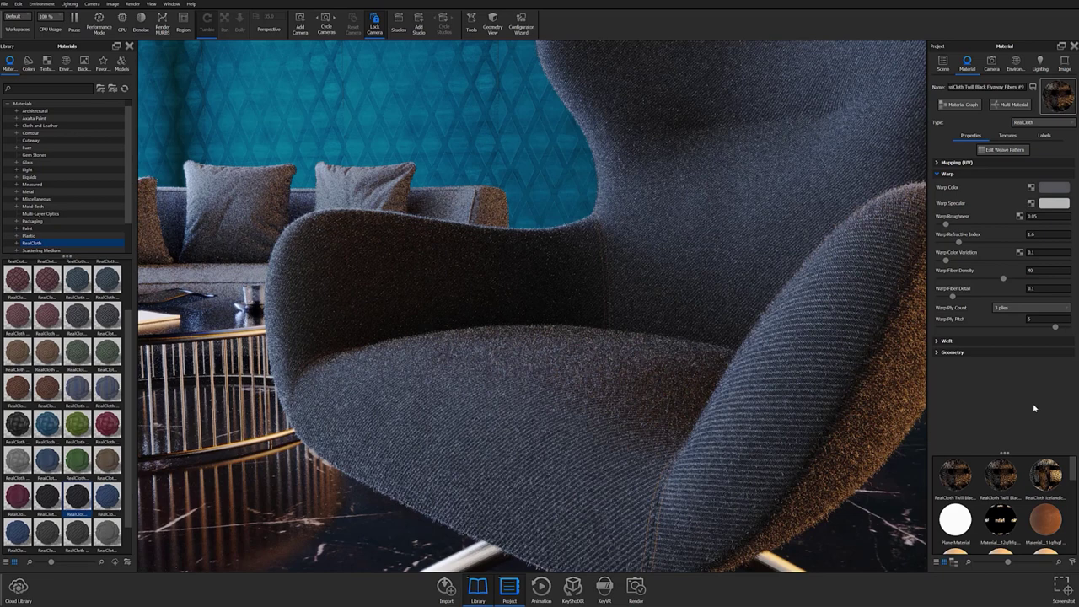
click(942, 342)
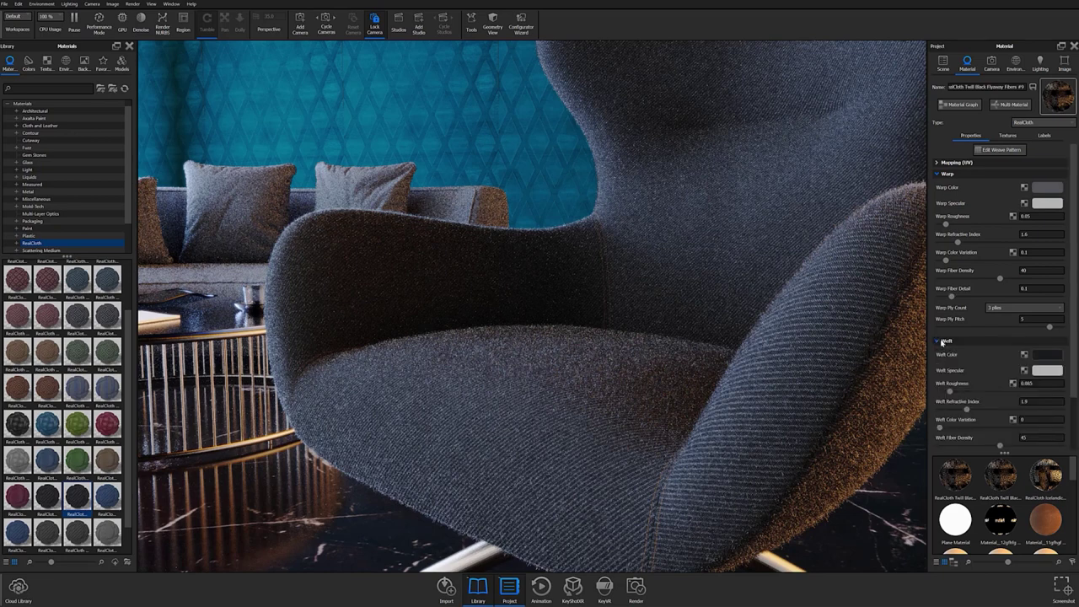
click(942, 342)
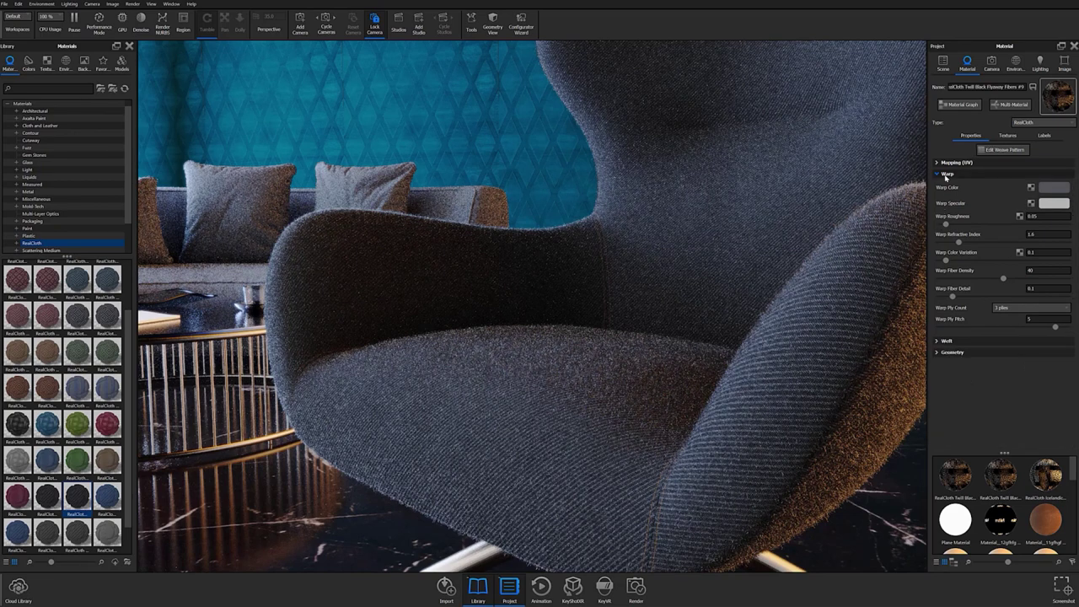
click(945, 174)
click(946, 175)
click(1059, 192)
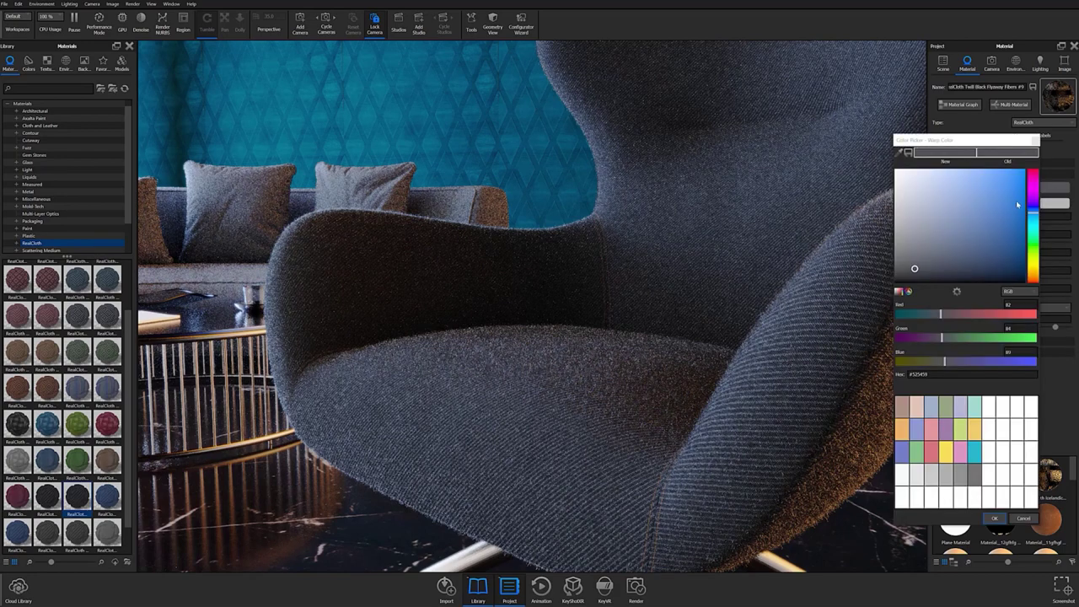
Step: Change the warp thread colour to near-white #EFEFEF, then move on to the weft colour
click(897, 185)
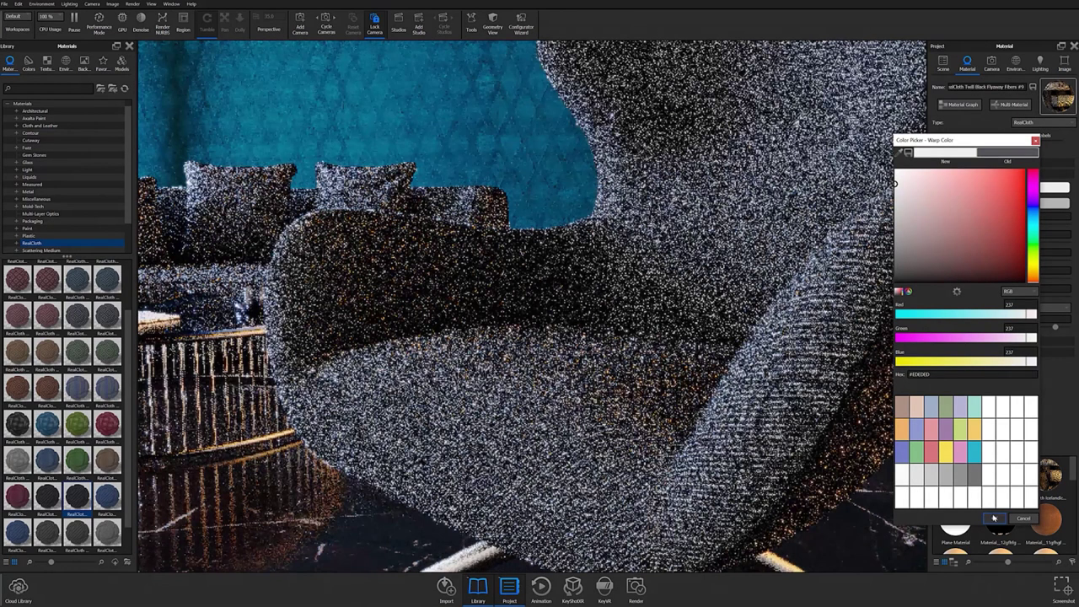
click(994, 518)
click(938, 173)
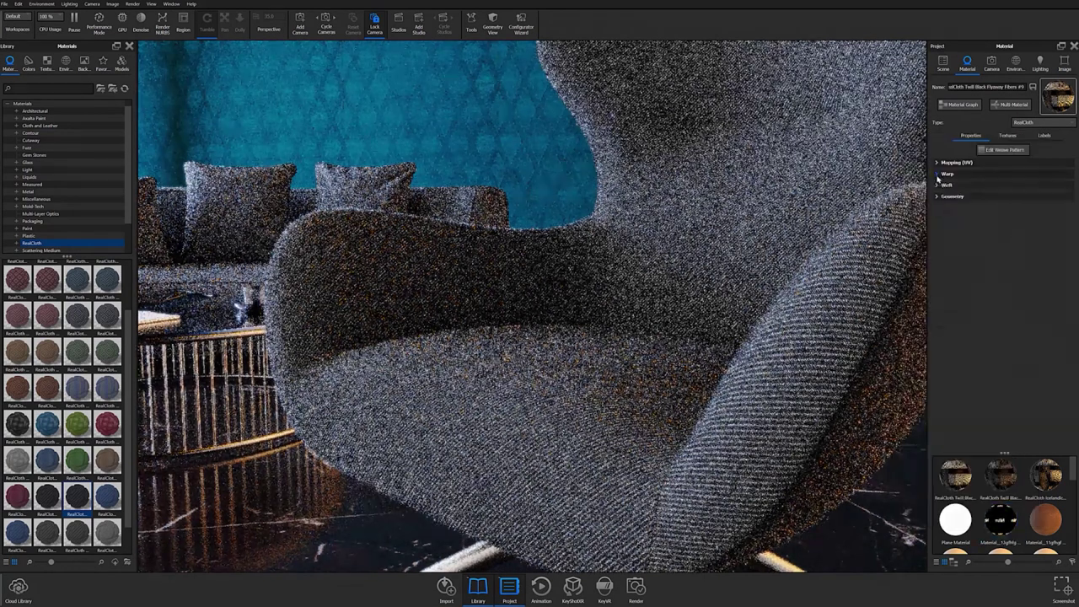
click(937, 184)
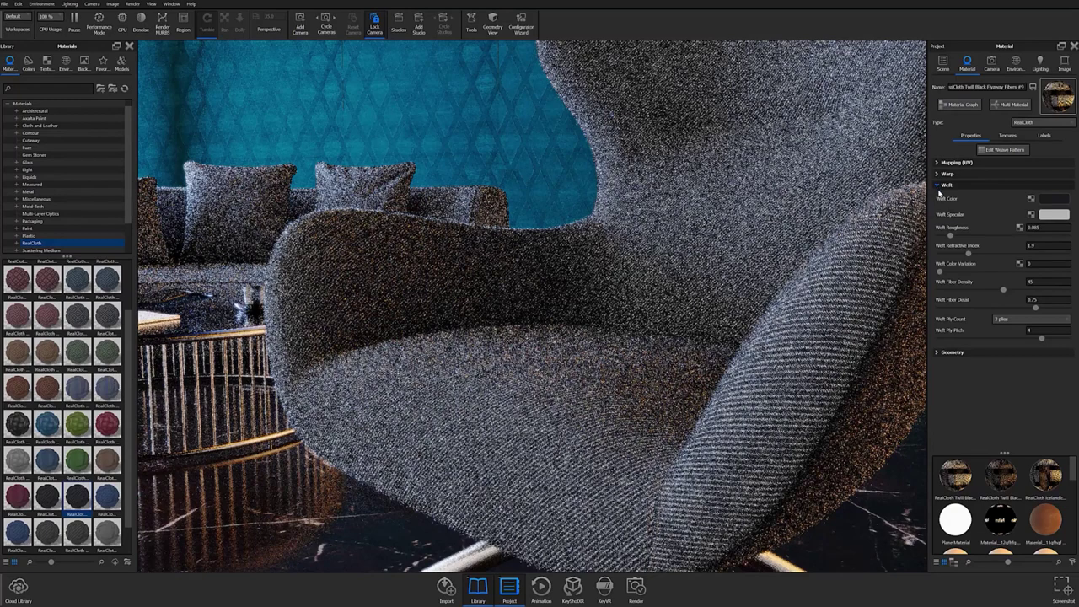
click(1042, 200)
Step: Darken the weft thread colour from #434343 to #363636 (RGB 54, 54, 54)
drag(903, 263, 885, 278)
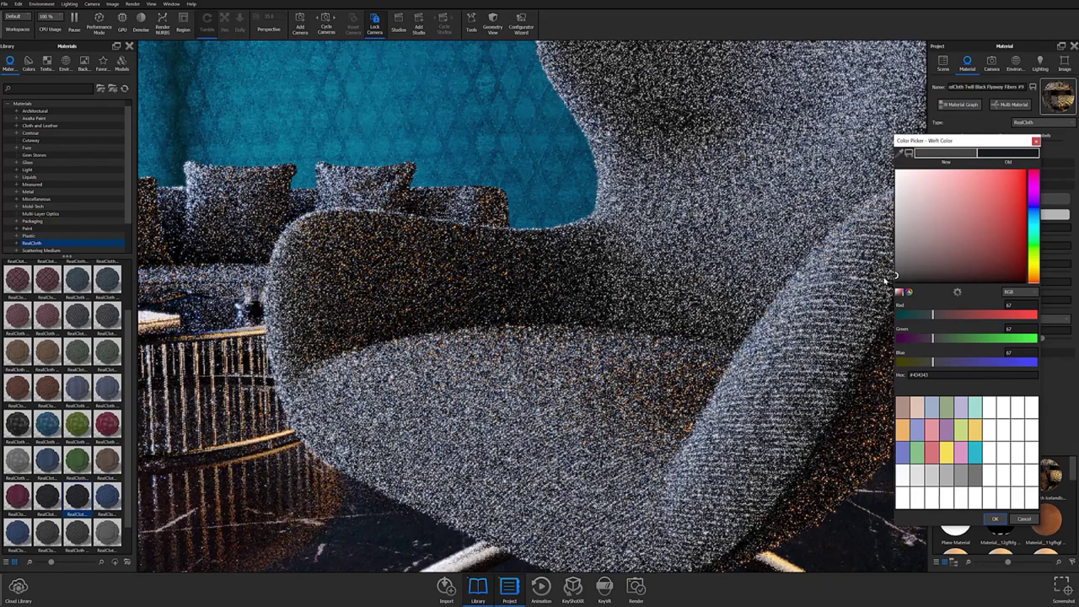
drag(885, 278, 887, 283)
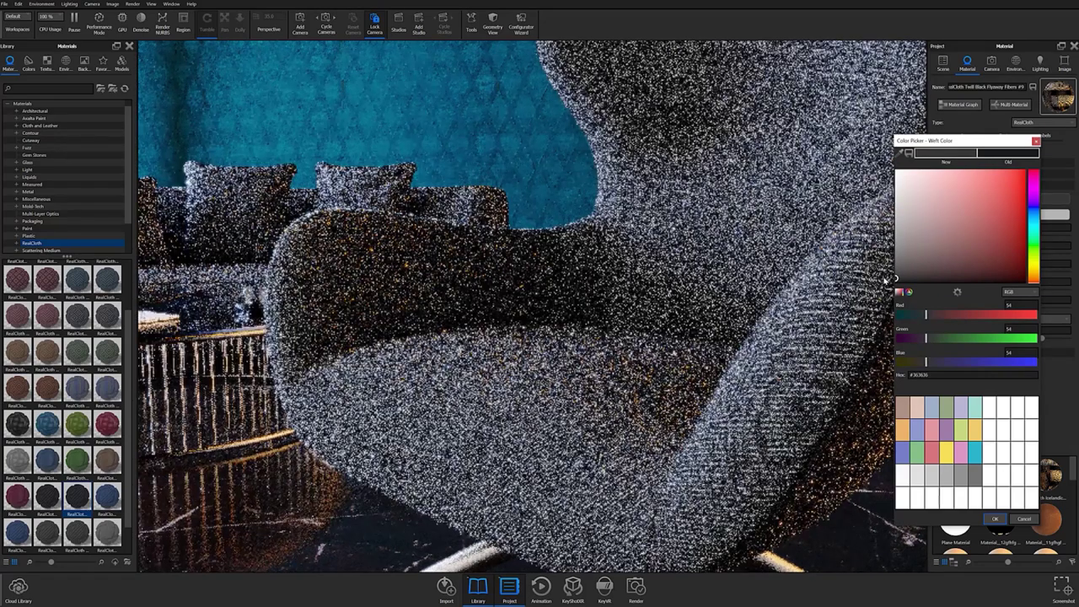
click(997, 518)
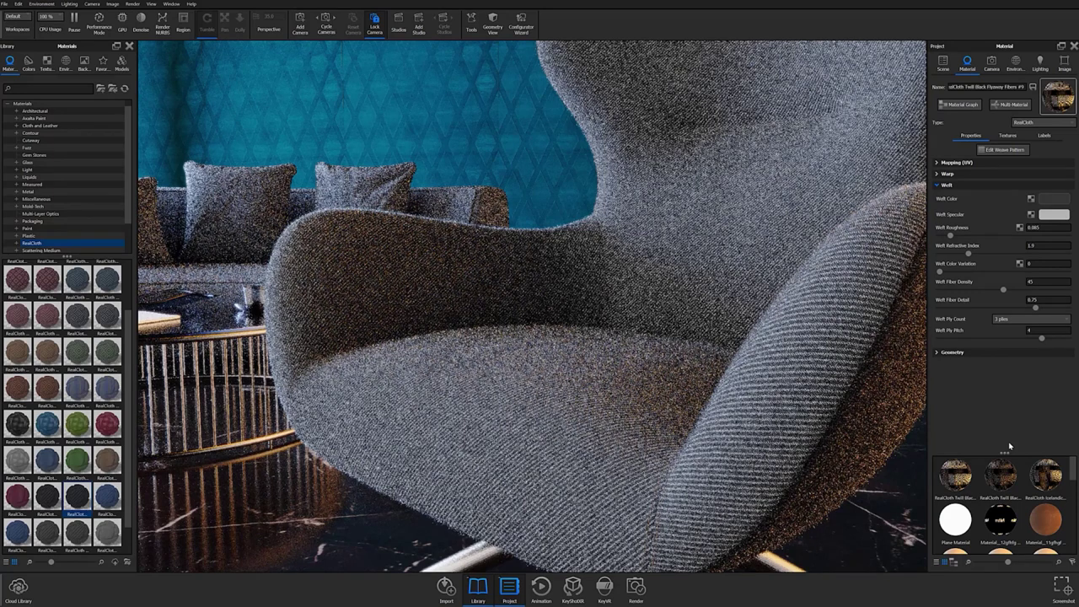
Step: Enlarge the weave pattern editor and widen the warp threads to 0.815
click(1015, 152)
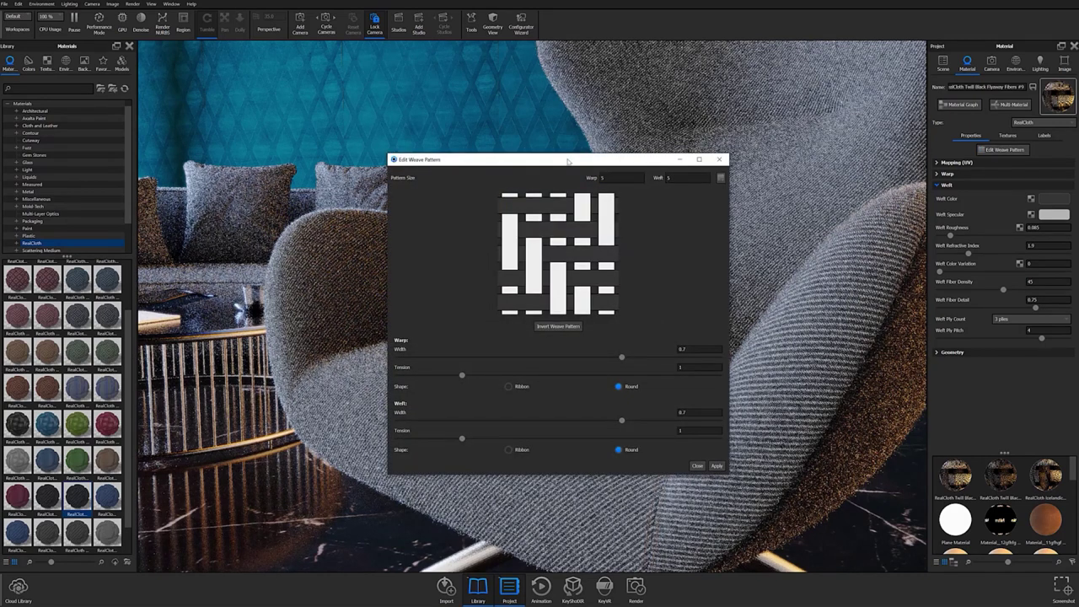
drag(568, 160, 562, 119)
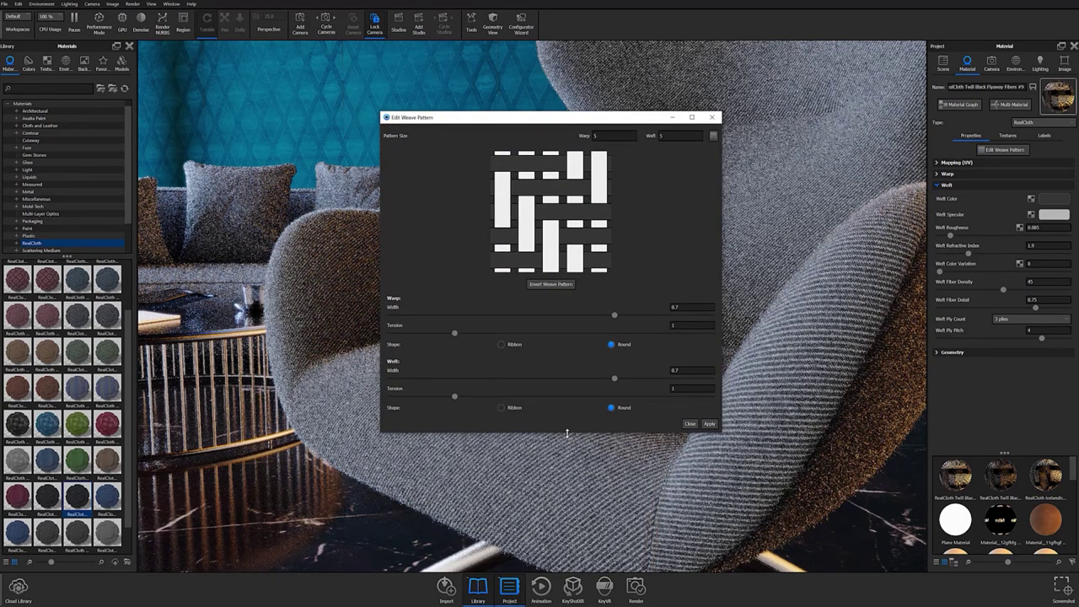
drag(569, 432, 558, 558)
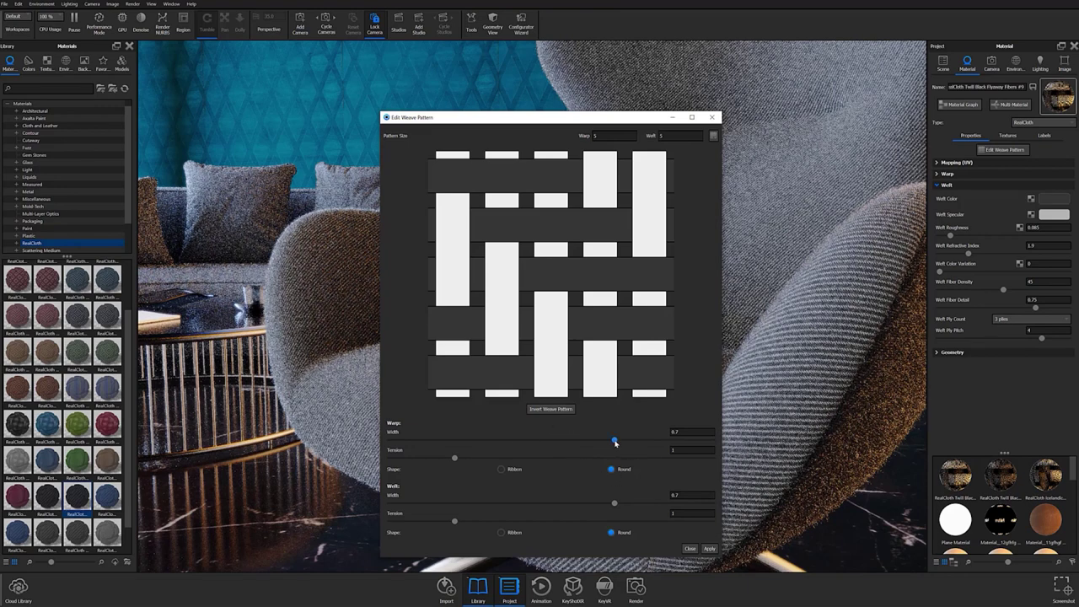
drag(615, 441, 659, 460)
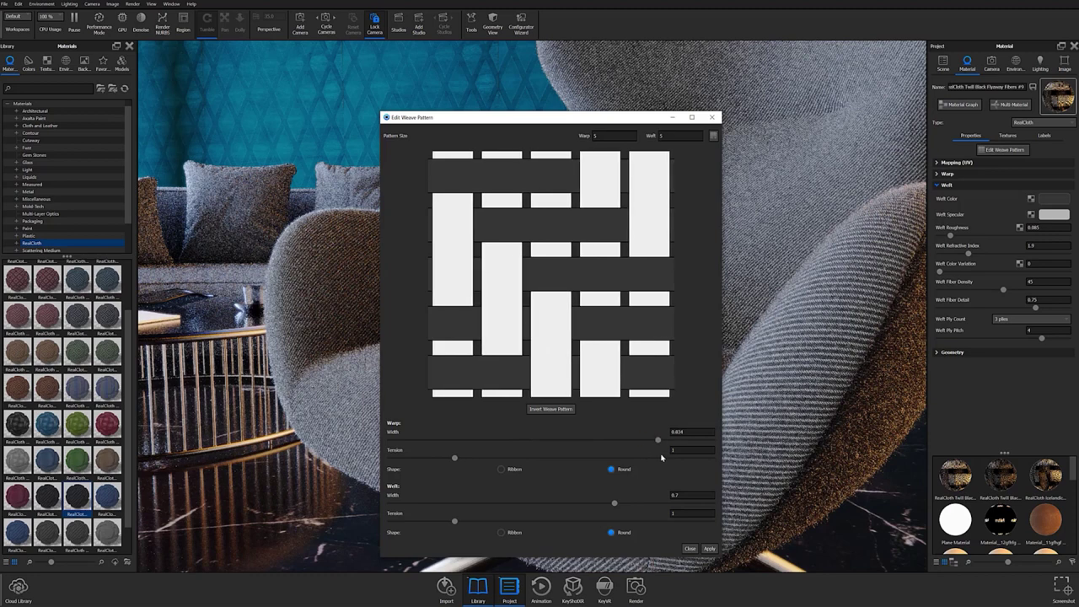
Step: Try the Basket 8x8 preset, then switch the weave to the Satin 5x5 preset
click(715, 139)
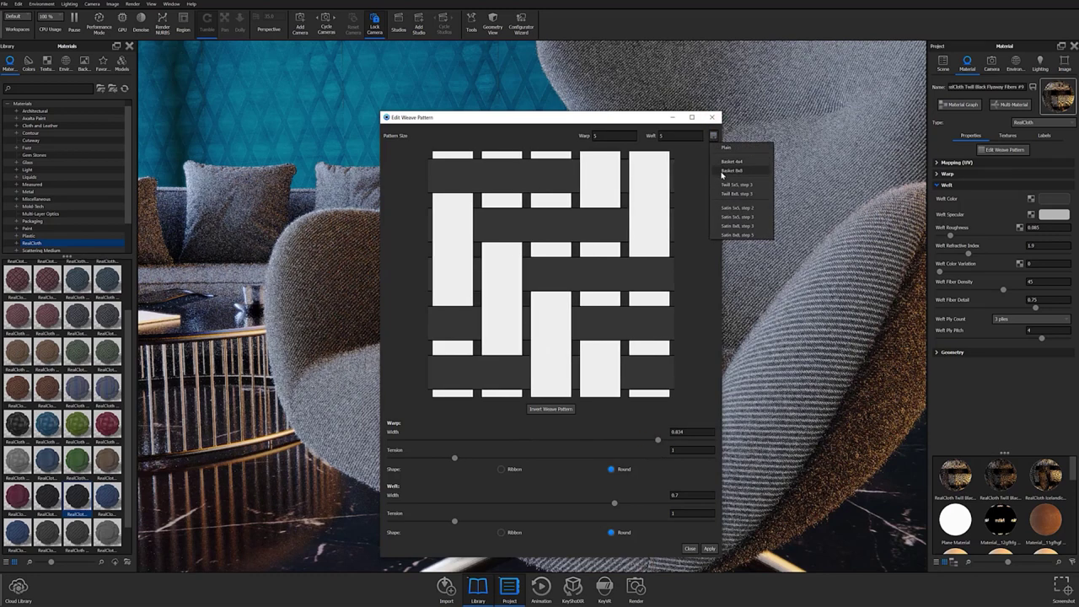
click(721, 171)
click(714, 136)
click(735, 195)
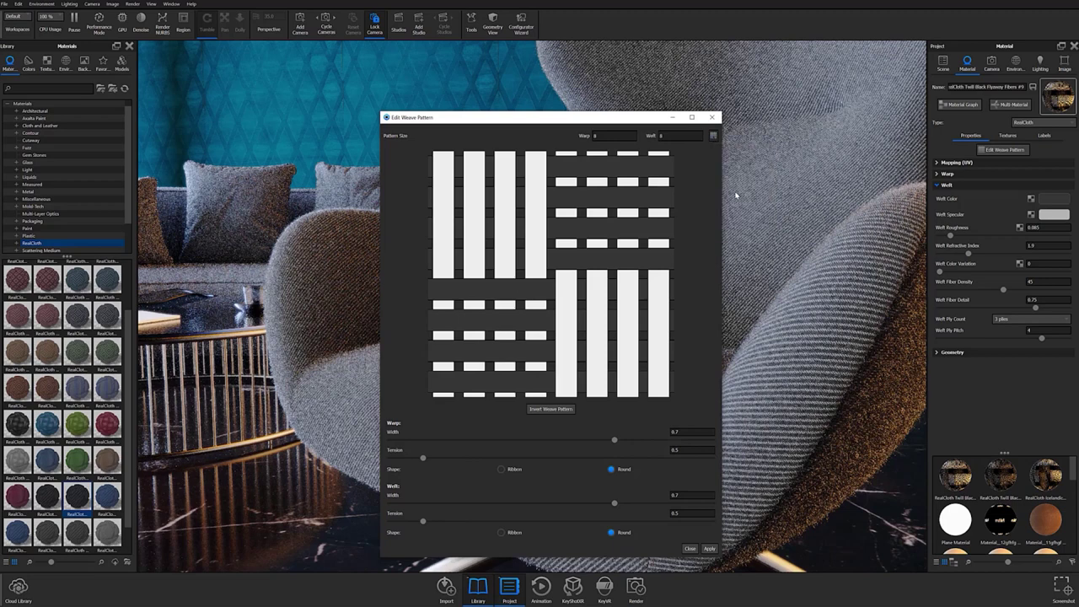
click(715, 139)
click(740, 215)
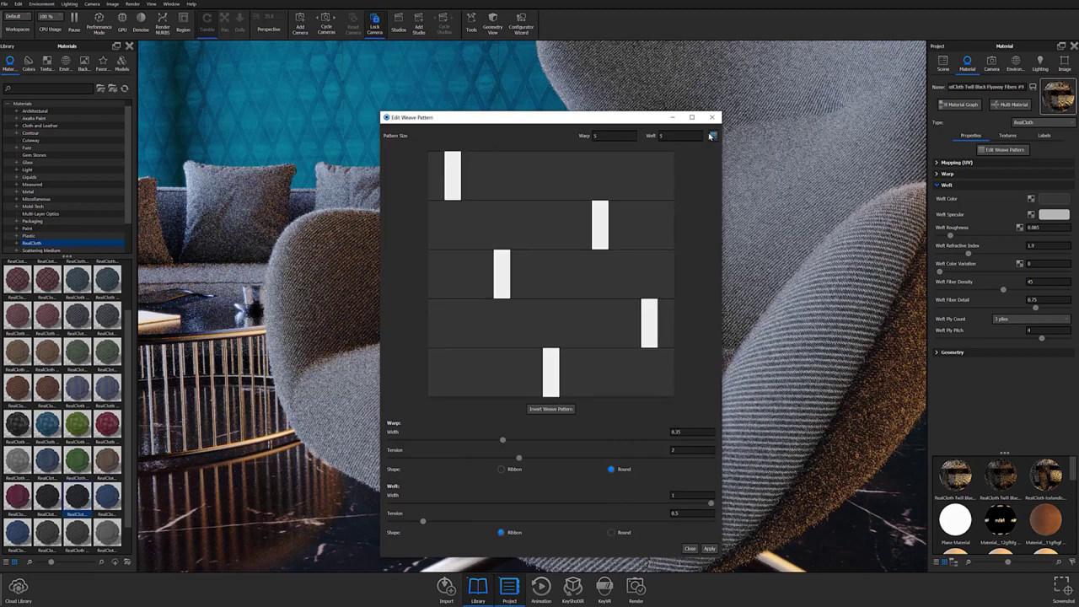
Step: Move the bottom row's float to the second column and close the weave editor
click(553, 381)
click(581, 368)
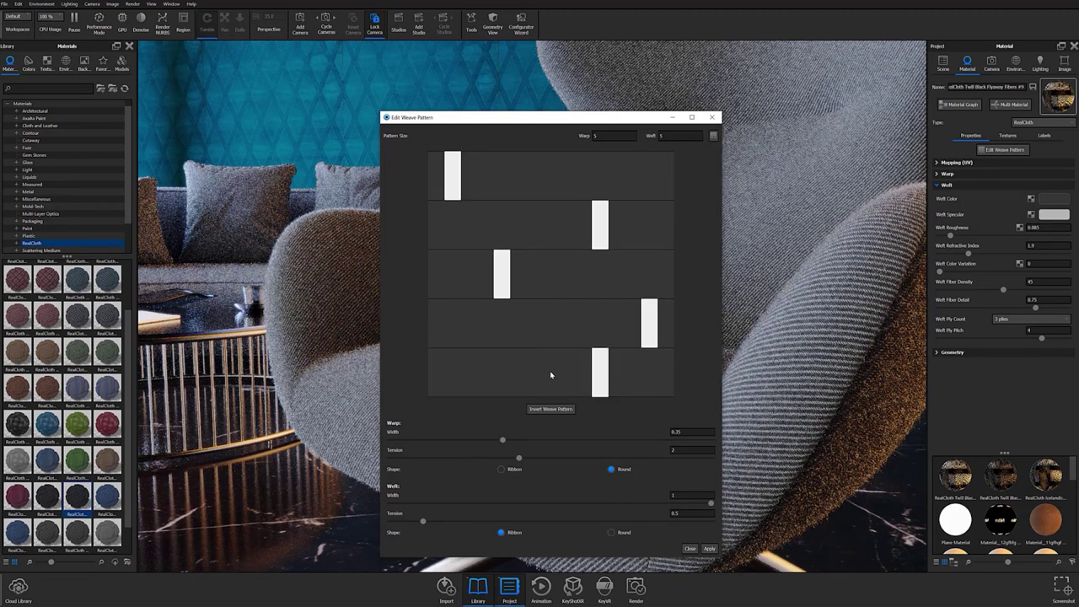
click(551, 375)
click(503, 378)
click(578, 377)
click(558, 378)
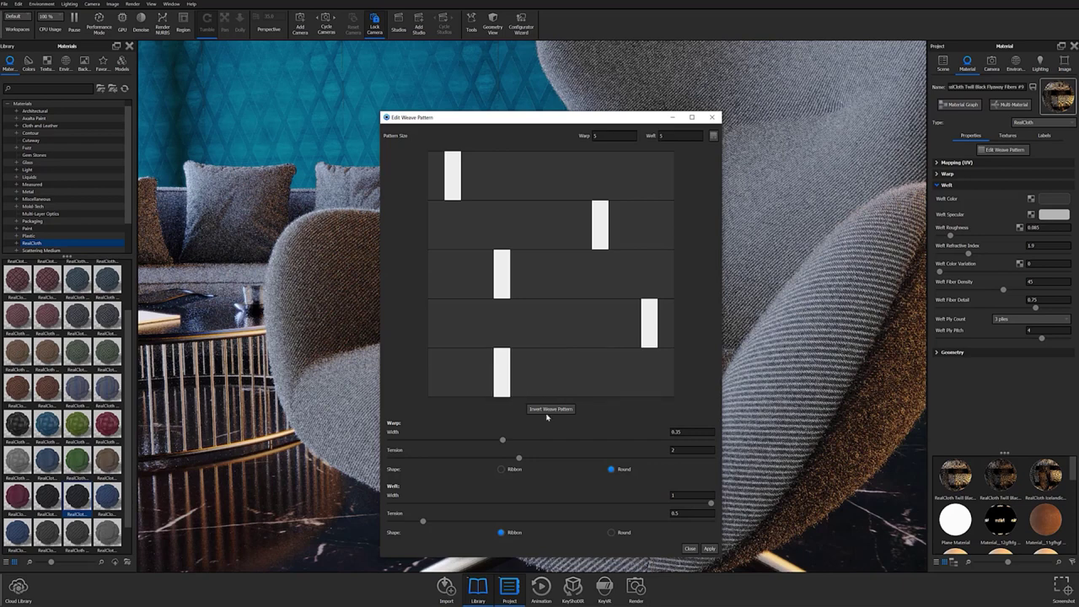
click(691, 549)
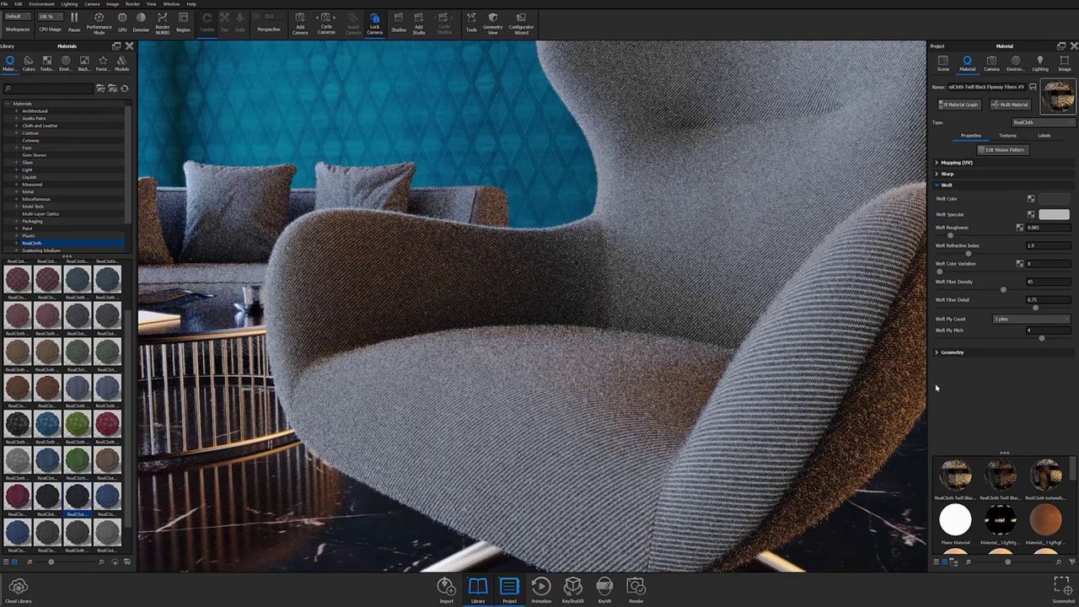
Step: Expand the Geometry flyaway fibre settings of the seat's twill material
click(945, 354)
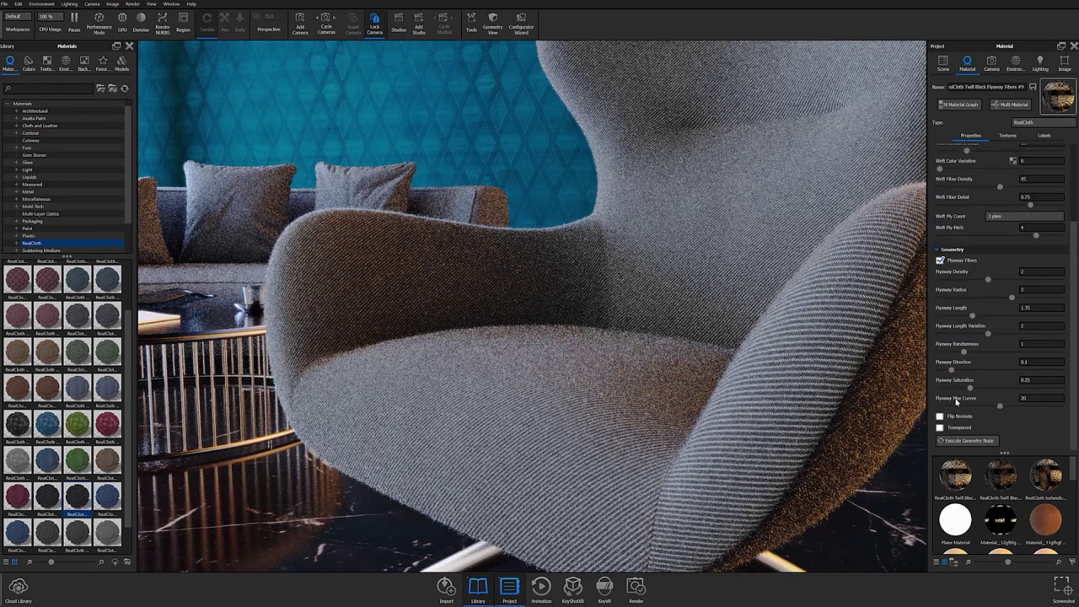
click(958, 462)
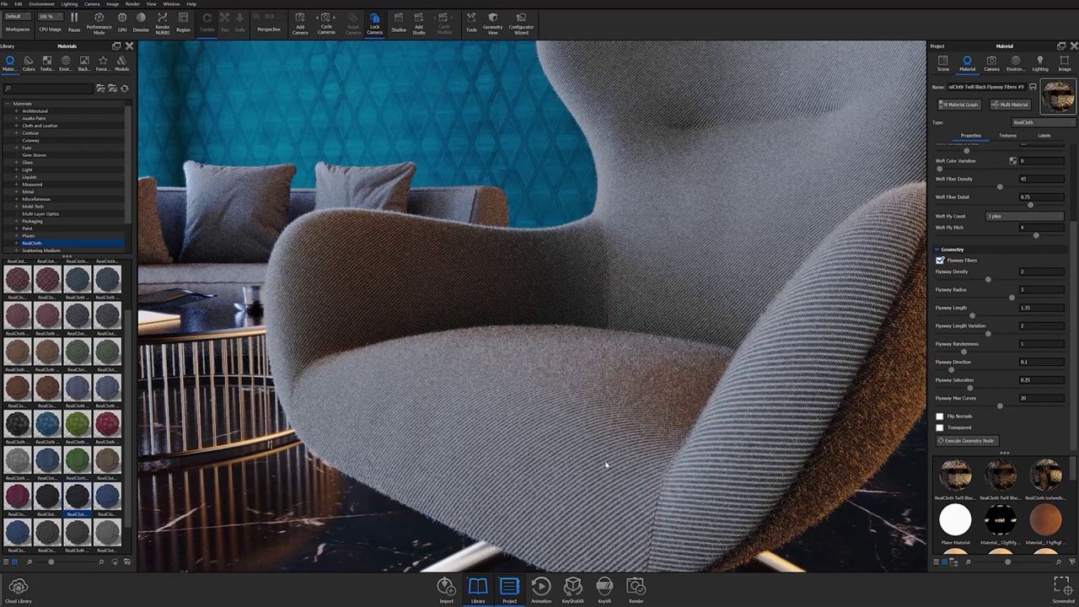
scroll(982, 363, up, 3)
scroll(982, 363, down, 3)
click(939, 249)
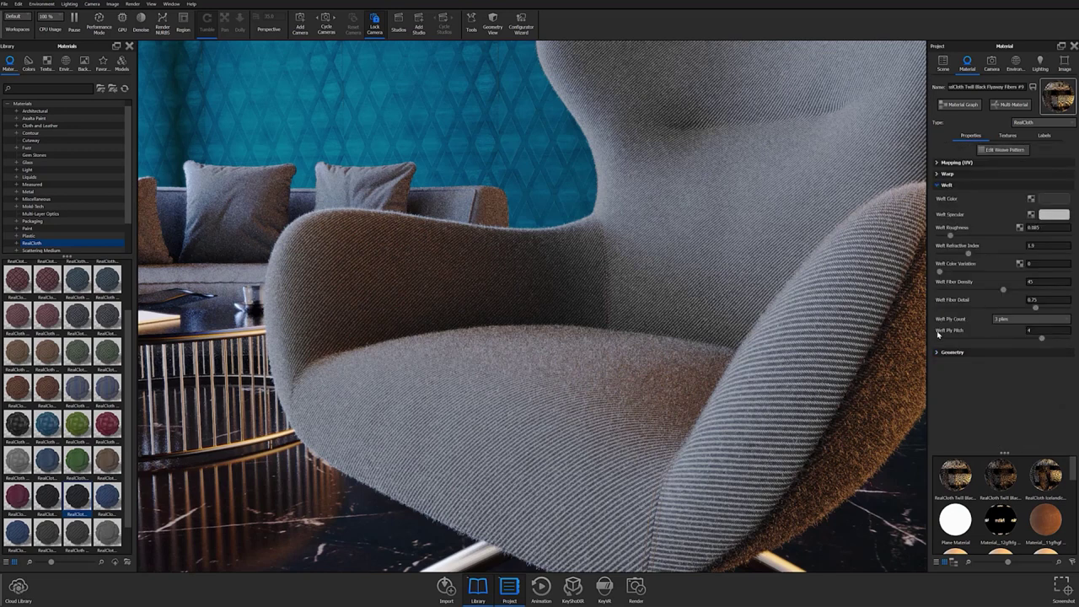
click(949, 351)
scroll(951, 379, down, 3)
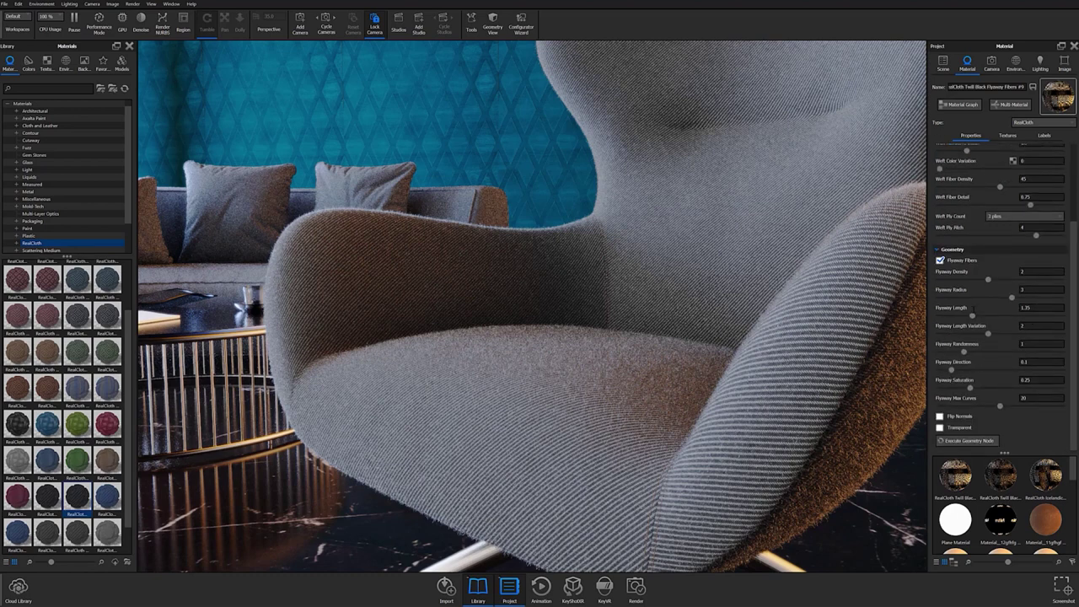
Step: Set Flyway Length to 1 and Flyway Density to 1.5
click(1042, 307)
text(1)
key(Return)
click(1042, 271)
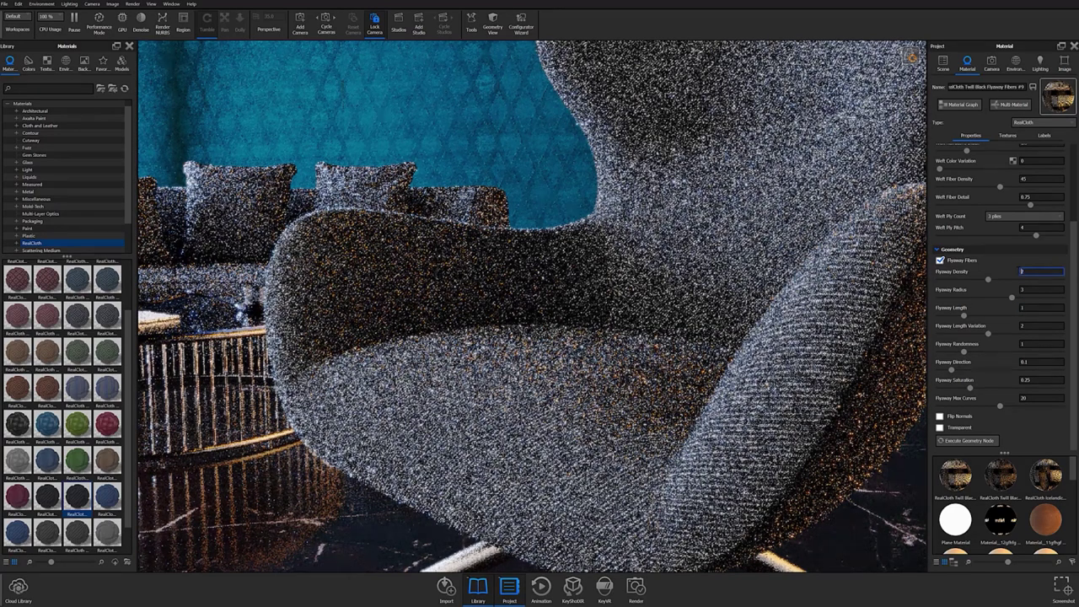
text(1)
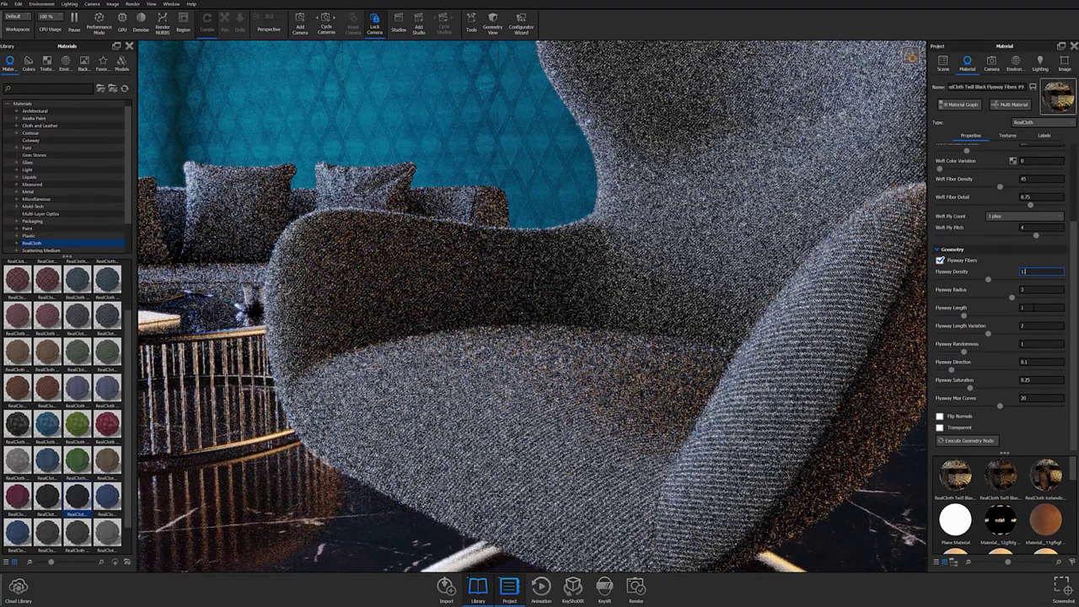
text(.5)
key(Return)
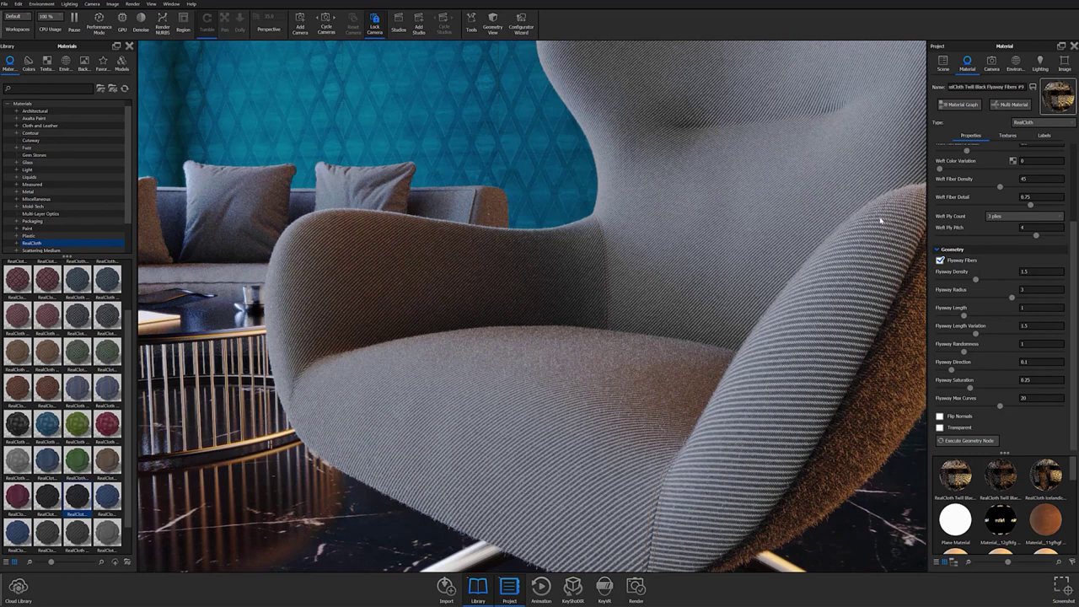
scroll(991, 245, up, 3)
Step: Fold away Weft and Geometry and show Mapping (UV) at 1 mm scale, anti-aliasing 1
click(942, 186)
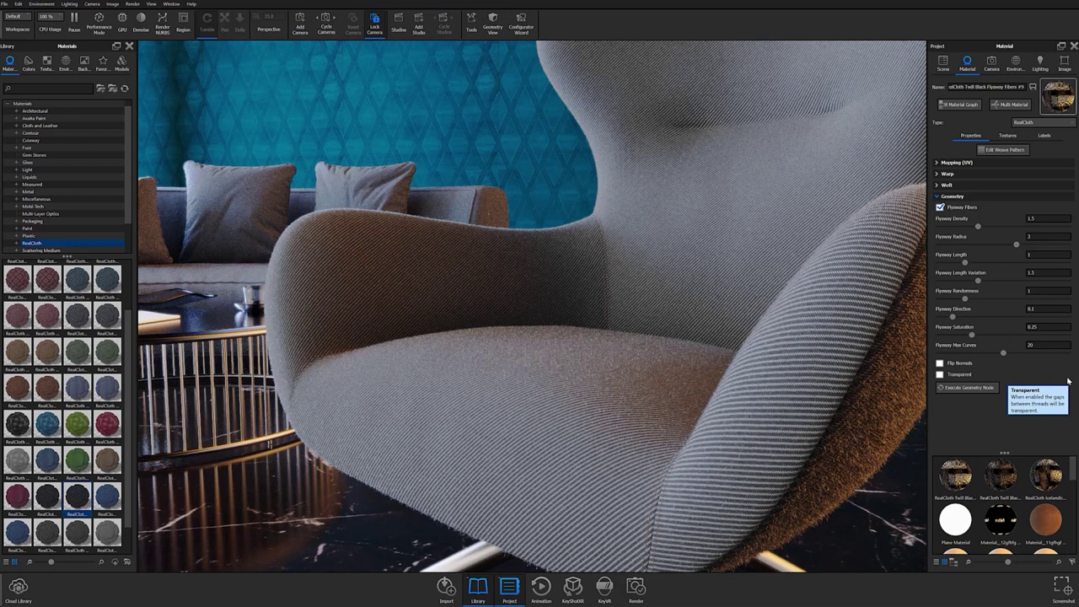
click(954, 196)
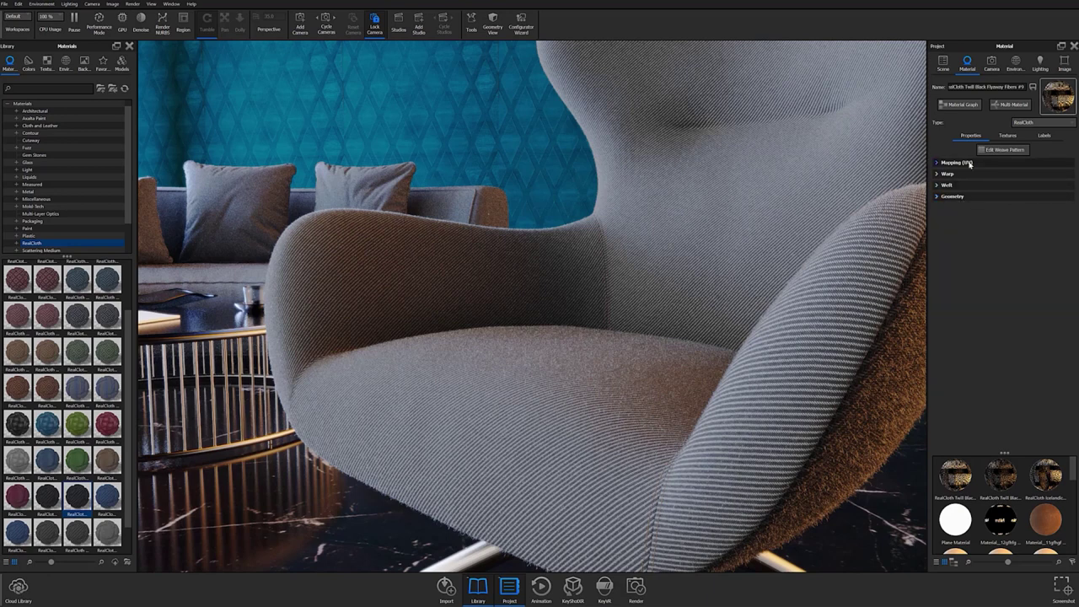
click(969, 164)
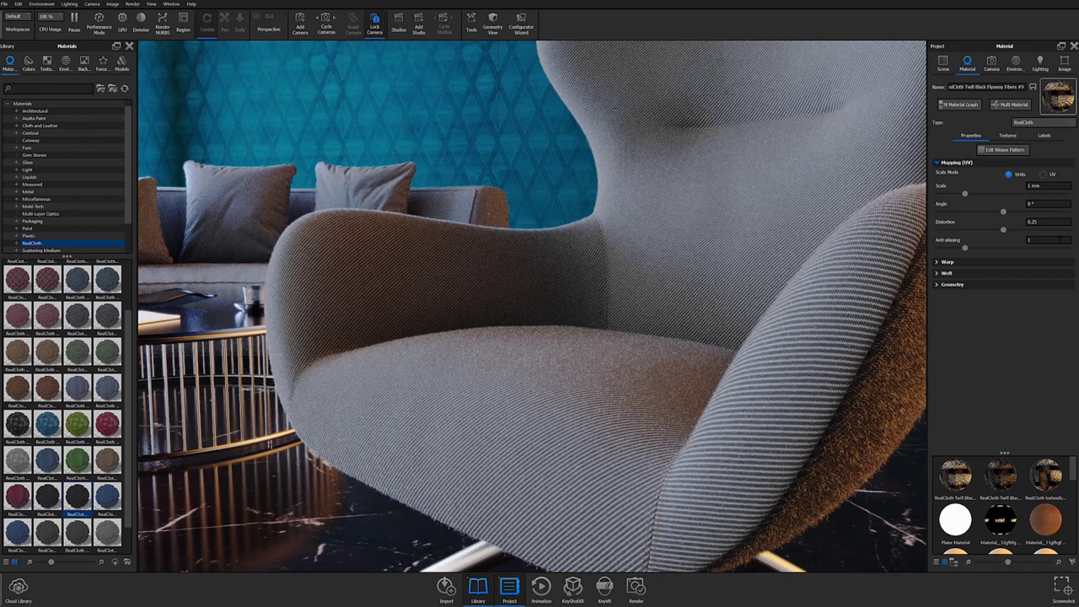
Step: Raise the twill mapping's anti-aliasing from 1 to 1.5
click(1032, 240)
text(1.5)
key(Return)
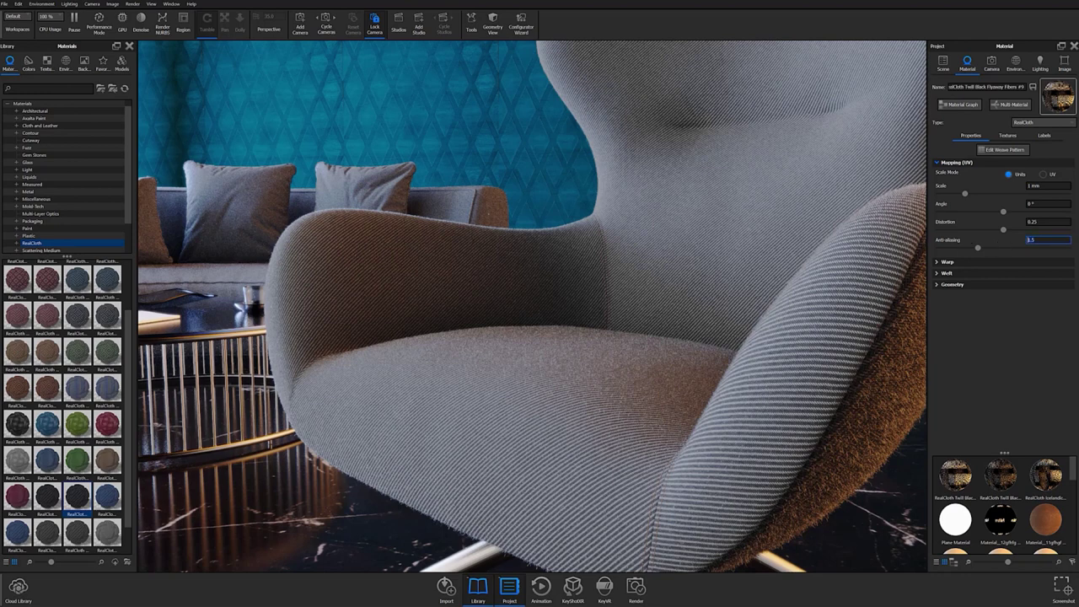